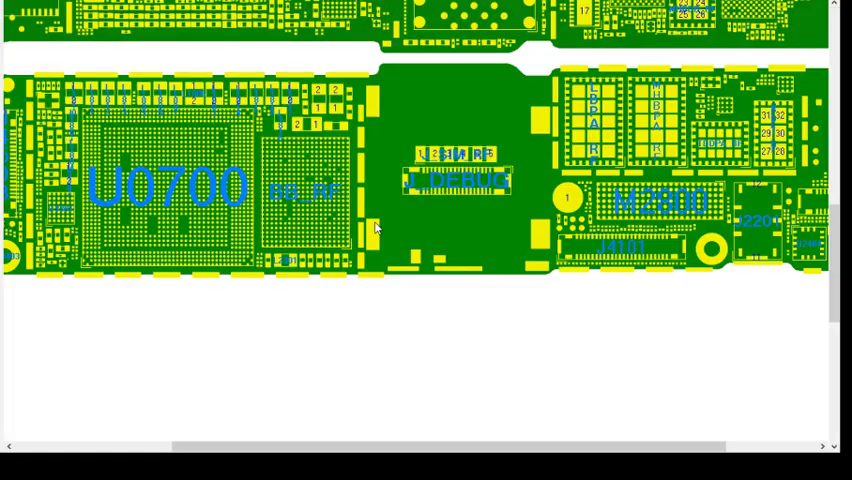
scroll(513, 299, up, 4)
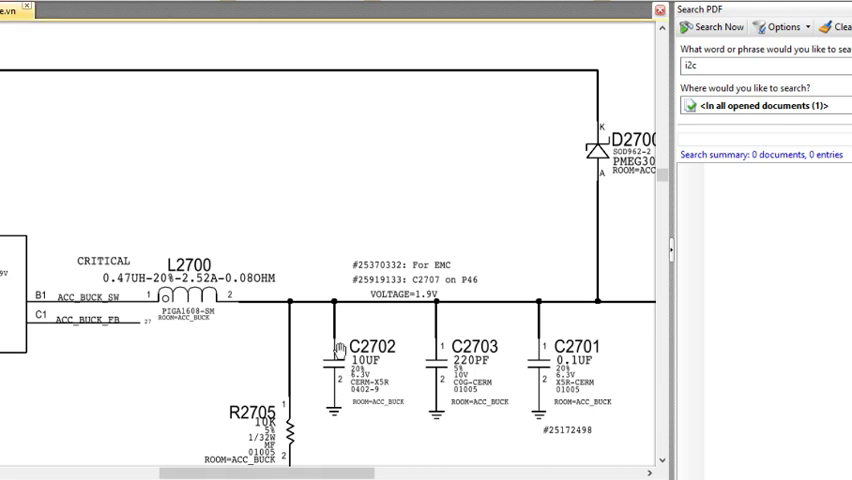
scroll(336, 343, down, 3)
scroll(336, 343, up, 3)
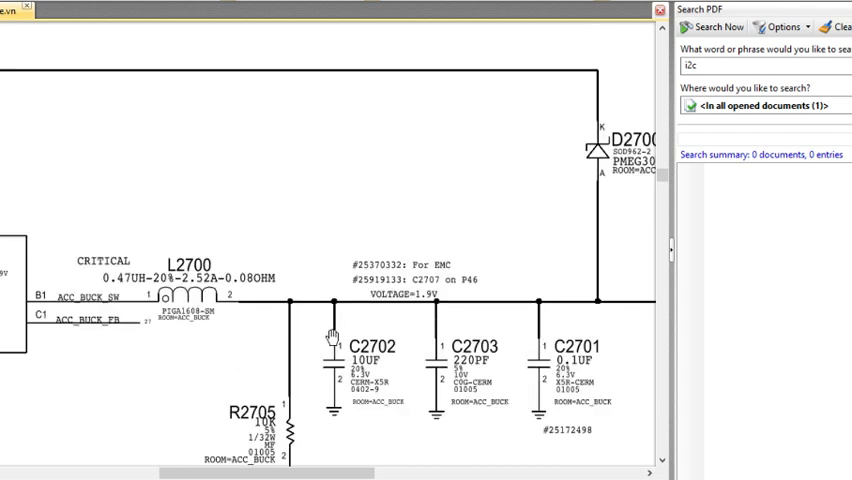